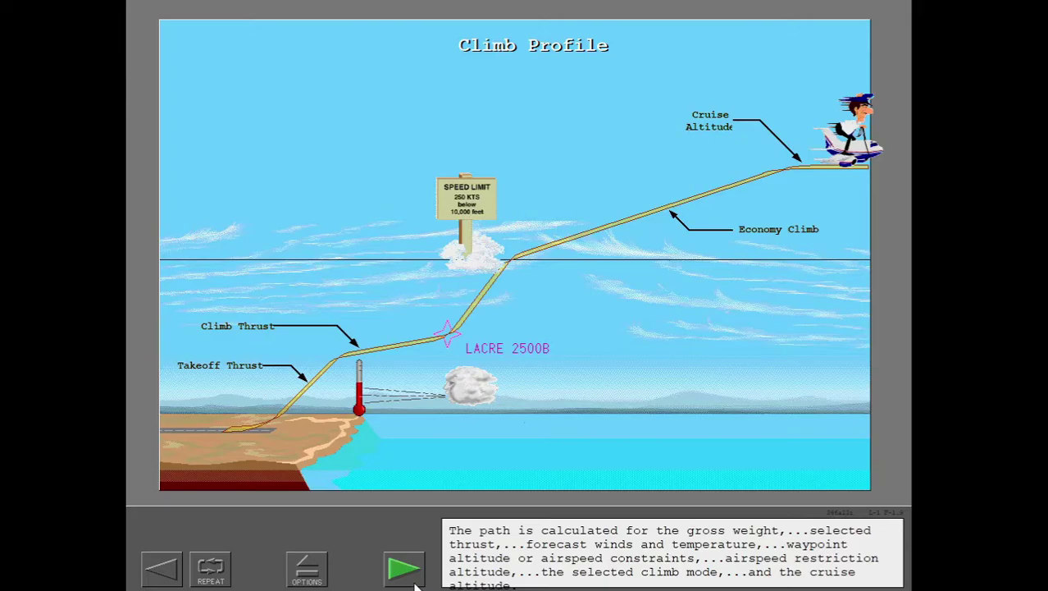
Step: Advance through the Cruise slide to the Descent Profile slide
click(414, 580)
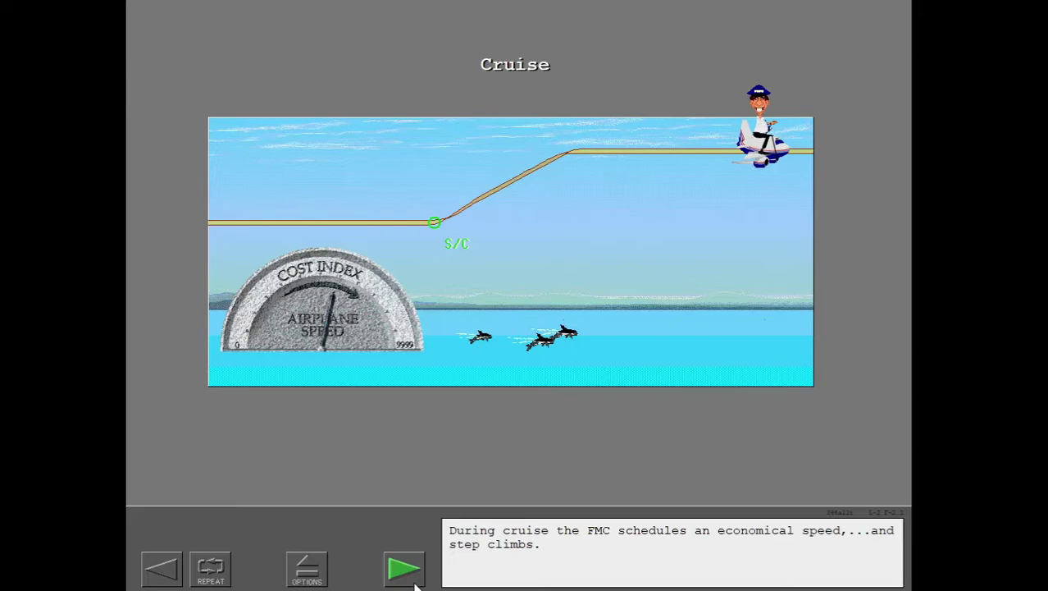
click(415, 584)
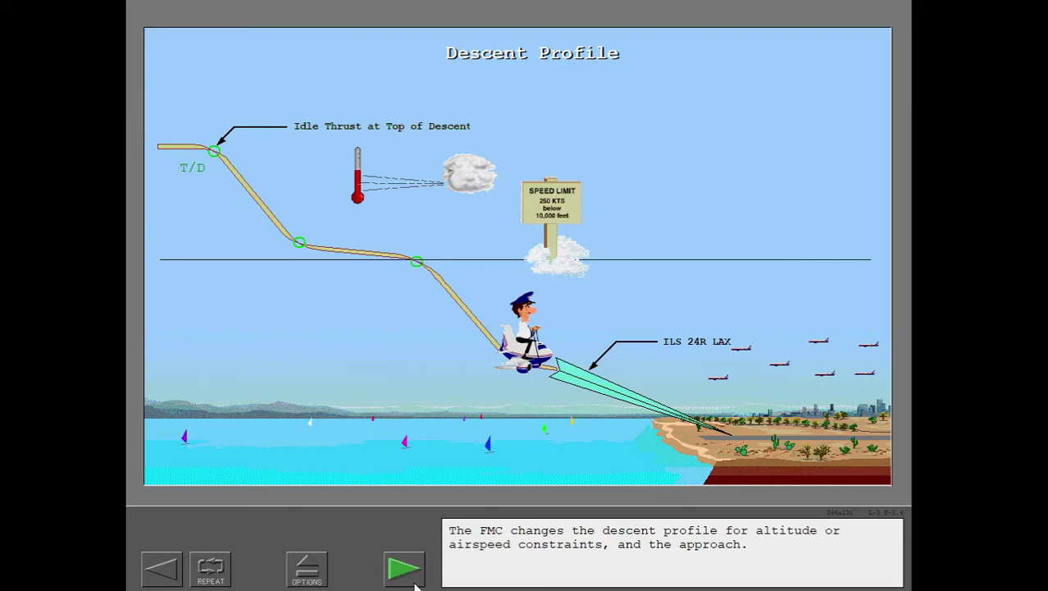
Step: Advance past the Descent Profile slide and the CLB page introduction
click(414, 582)
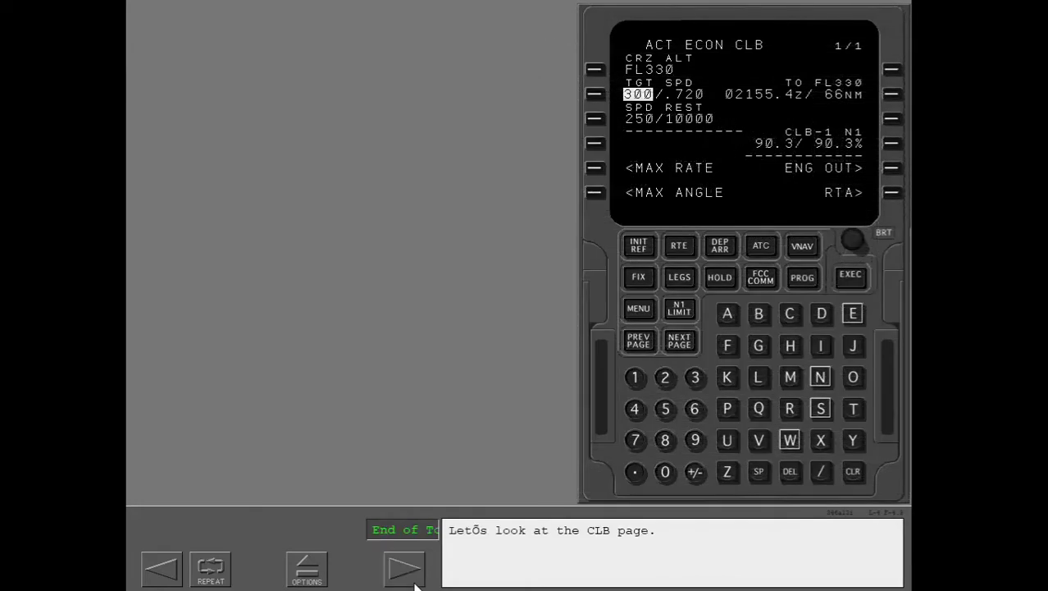
click(415, 584)
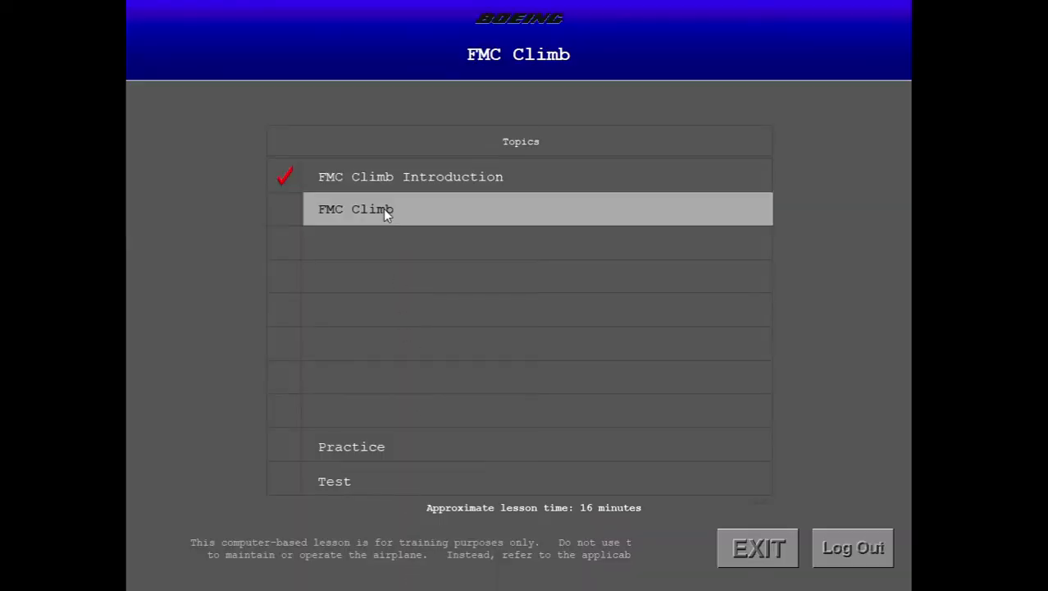
Step: Open the FMC Climb lesson and bring up the ACT ECON CLB page with VNAV
click(382, 212)
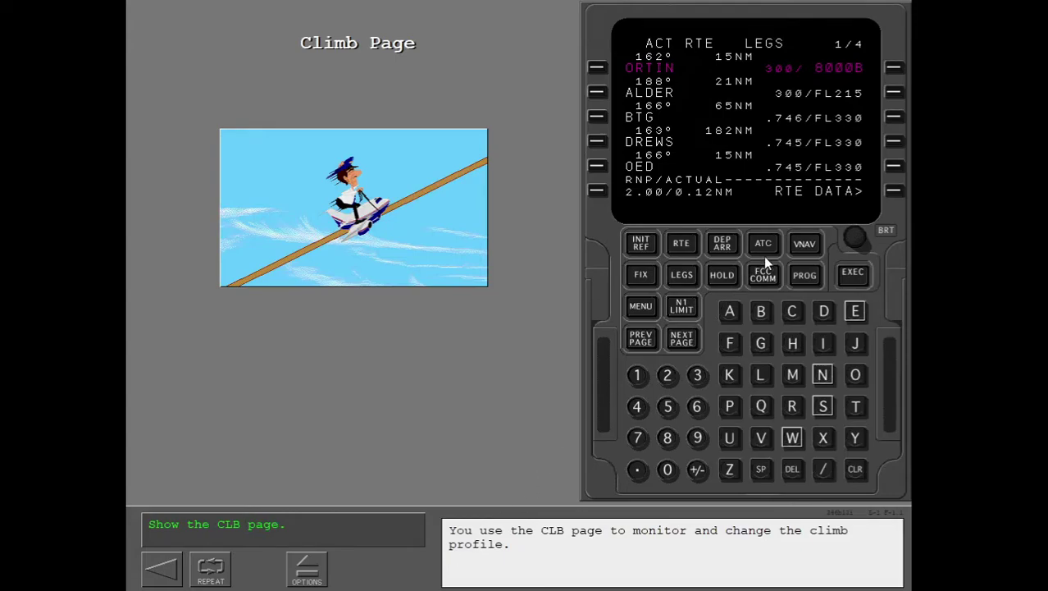
click(806, 244)
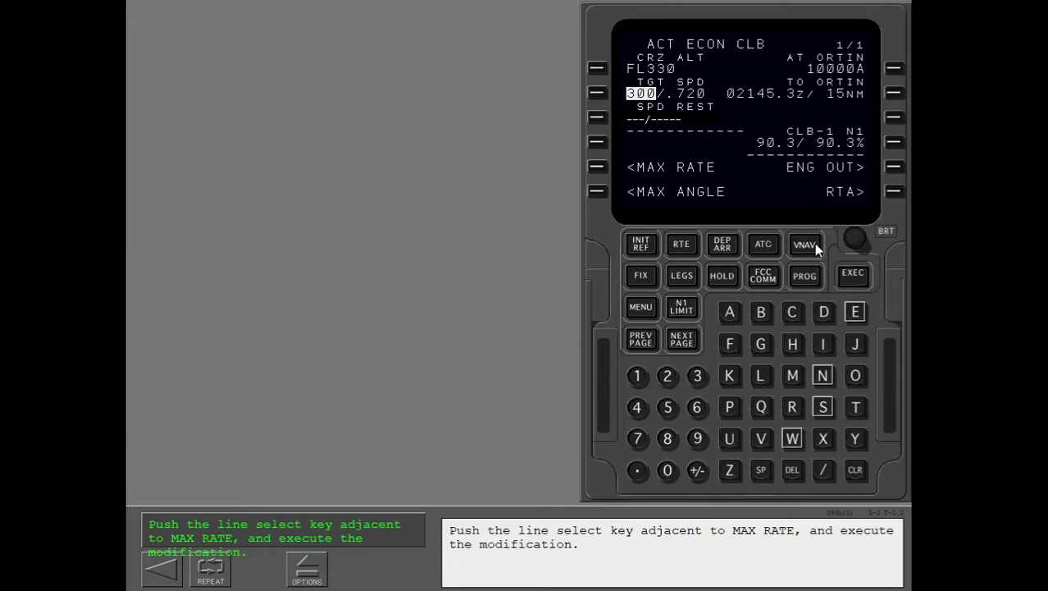
Step: Execute MAX RATE climb, then MAX ANGLE climb, then select ECON as a pending change
click(596, 167)
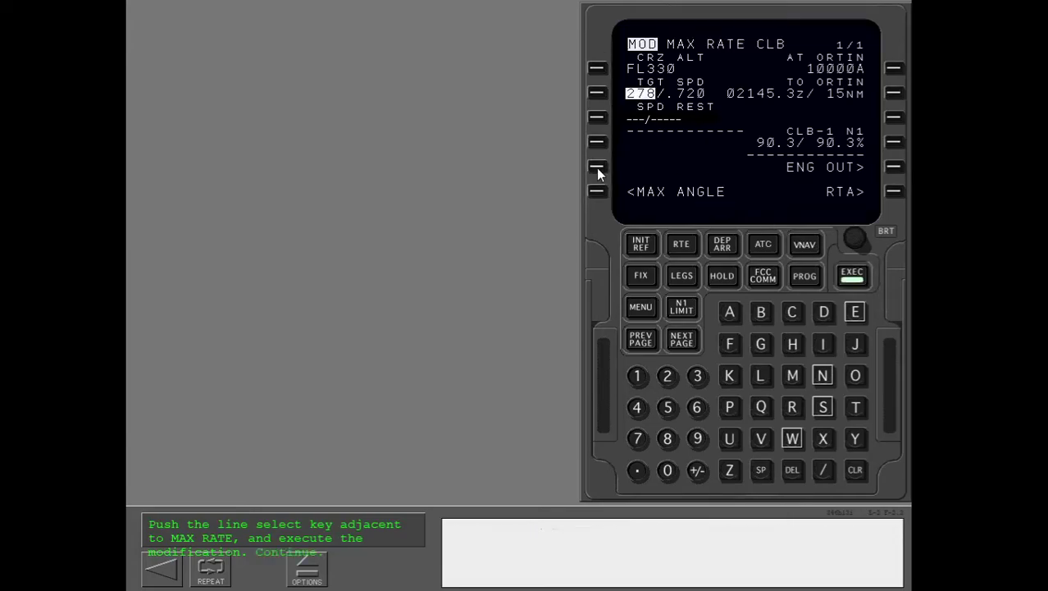
click(853, 274)
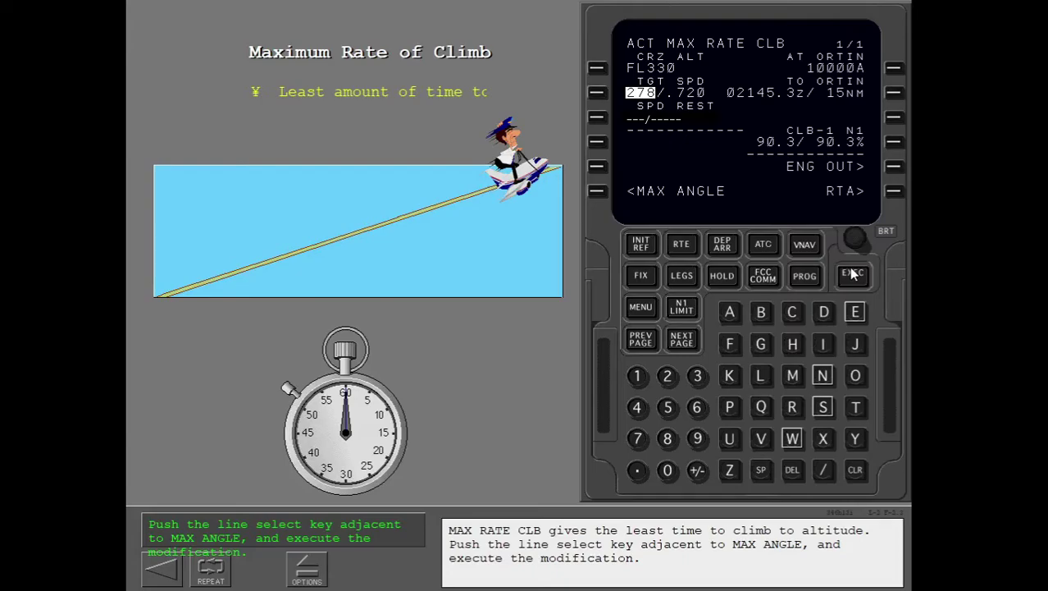
click(597, 191)
click(850, 279)
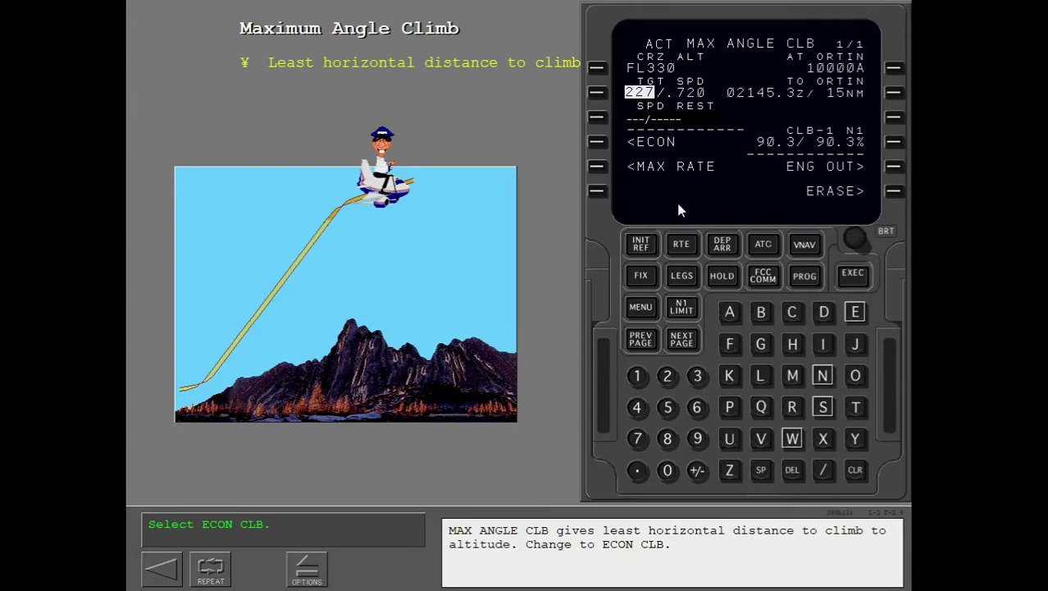
click(596, 141)
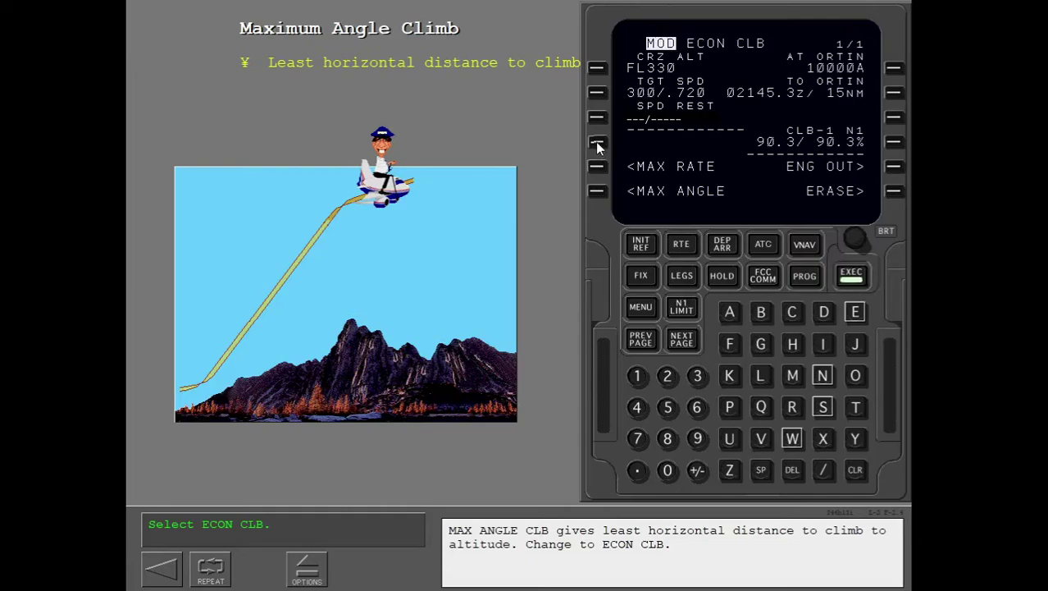
Step: Execute the pending ECON CLB modification
click(848, 283)
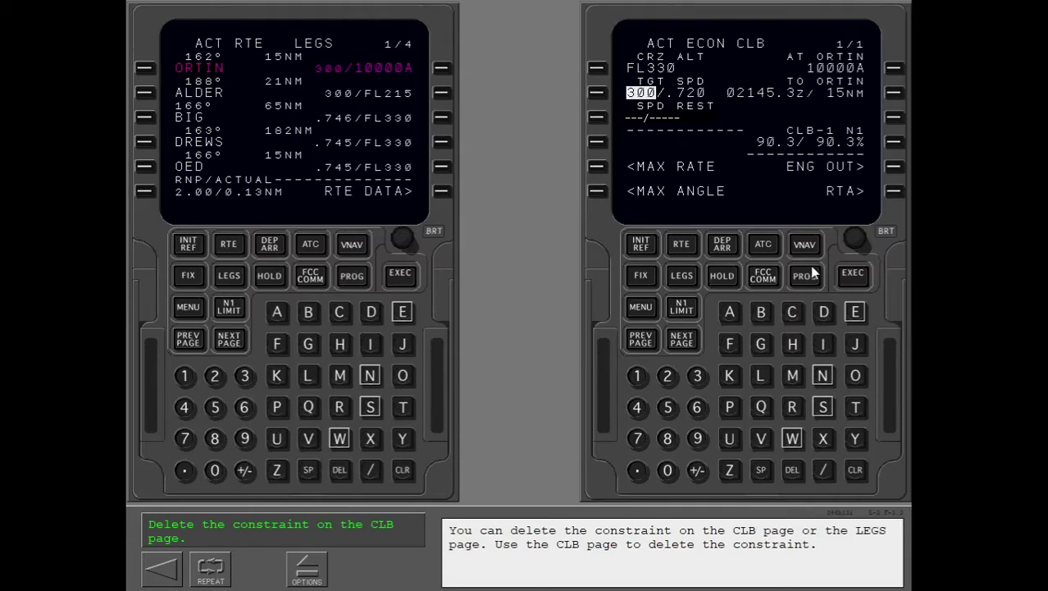
Step: Delete the 10000A altitude constraint at ORTIN and execute the change
click(791, 469)
click(892, 69)
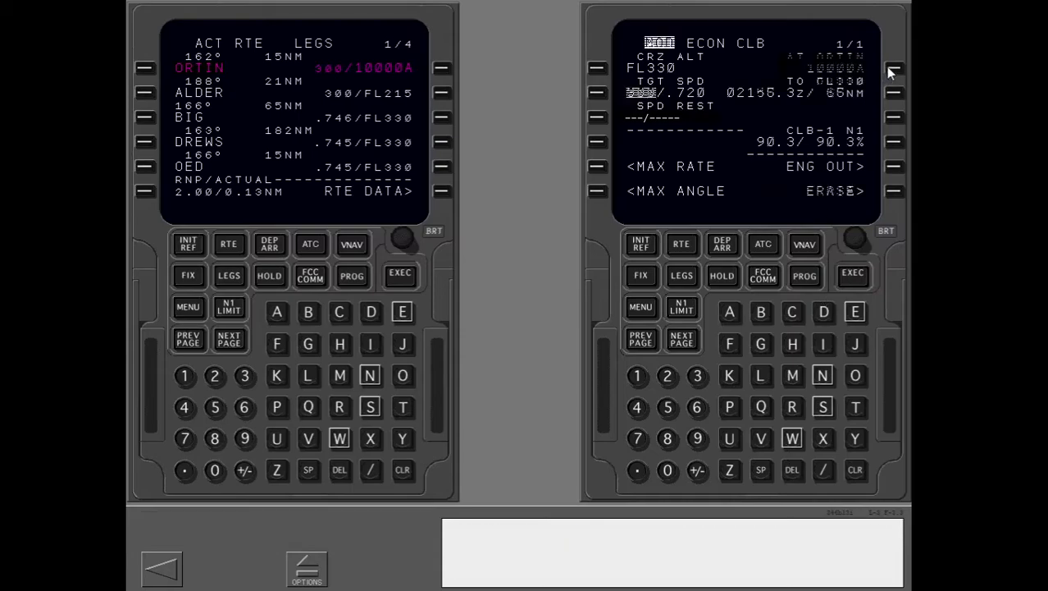
click(857, 278)
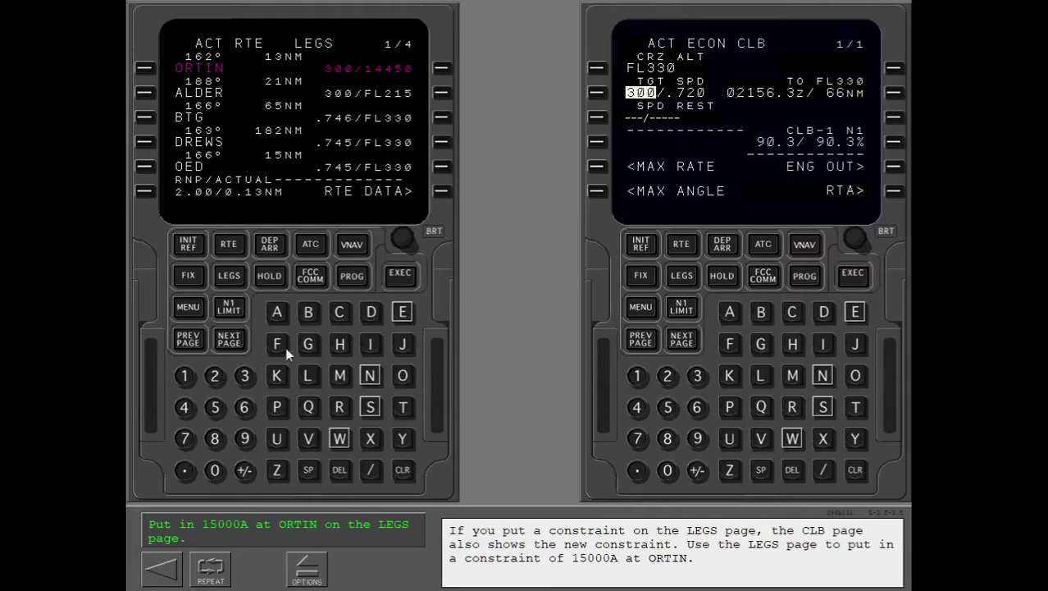
Step: Compose the /150 altitude entry in the scratchpad, correcting a mistyped first attempt
click(189, 381)
click(215, 407)
click(215, 470)
click(216, 469)
click(400, 472)
click(400, 472)
click(400, 472)
click(401, 473)
click(370, 471)
click(184, 377)
click(215, 406)
click(215, 470)
Step: Enter 15000A at ORTIN, execute it, and clear the UNABLE NEXT ALTITUDE message
click(442, 69)
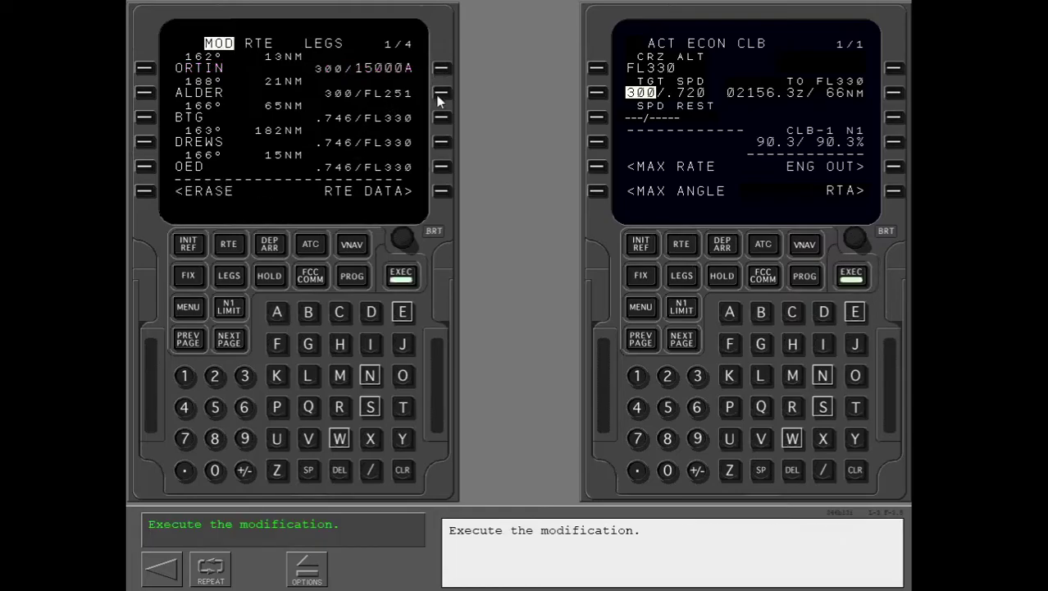
click(402, 276)
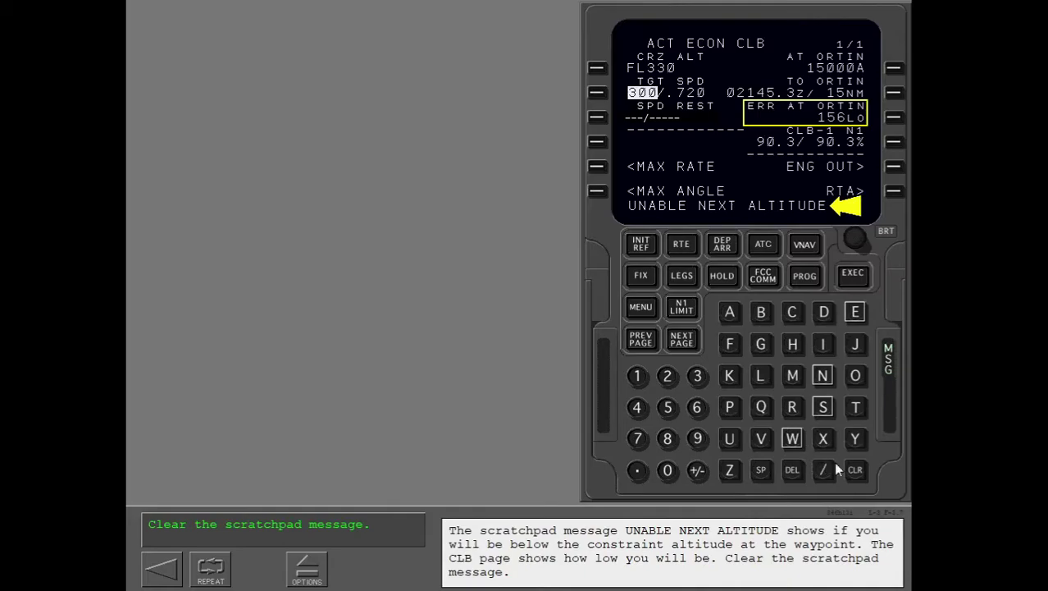
click(861, 467)
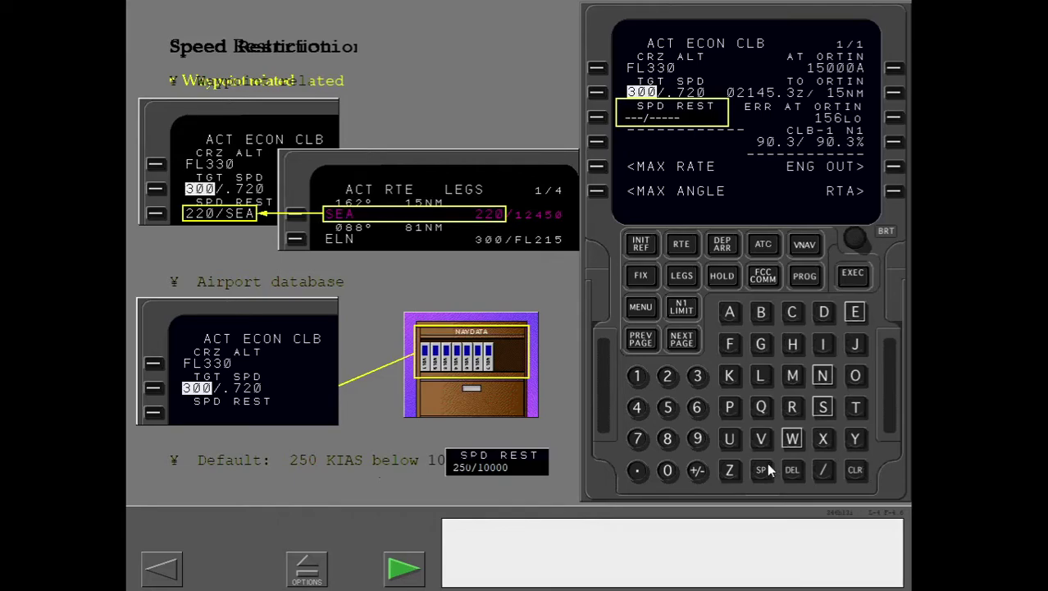
Step: Continue to the speed restriction practice exercise
click(406, 568)
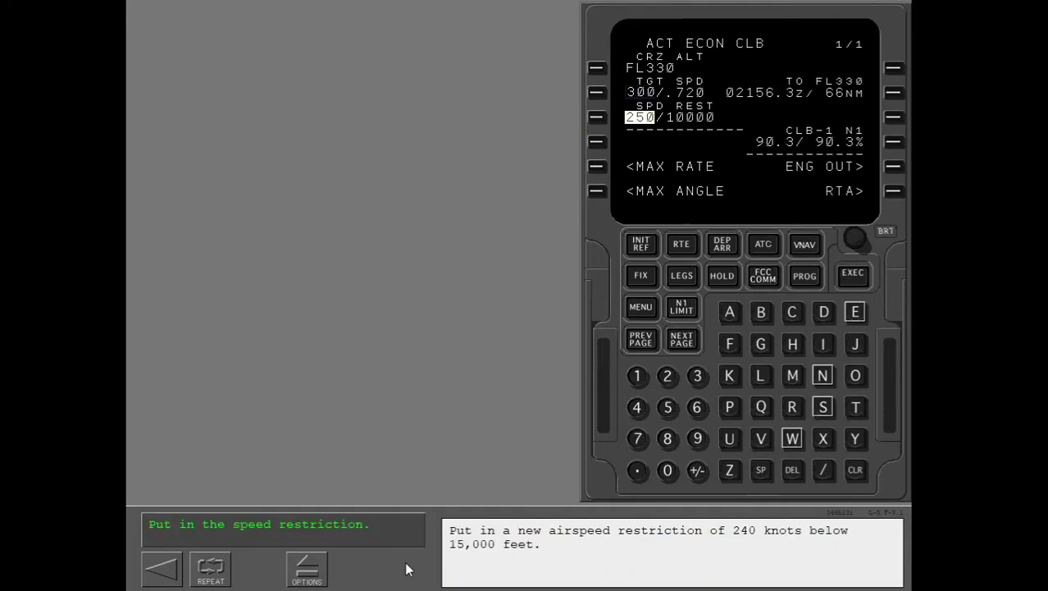
Step: Set the climb speed restriction to 240/15000 and execute it
click(669, 379)
click(636, 407)
click(667, 469)
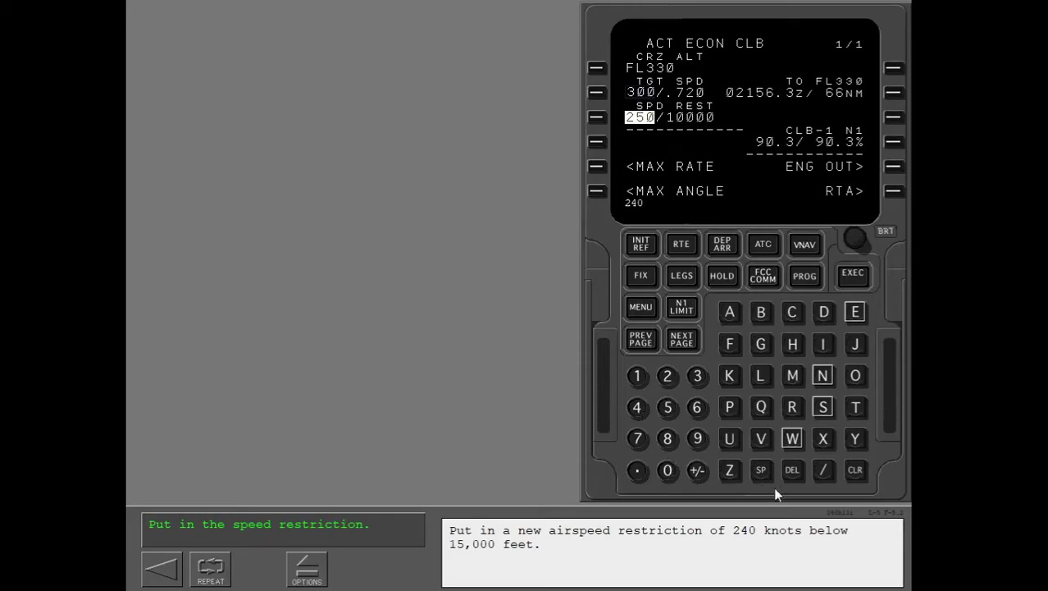
click(637, 375)
click(667, 407)
click(667, 469)
click(594, 117)
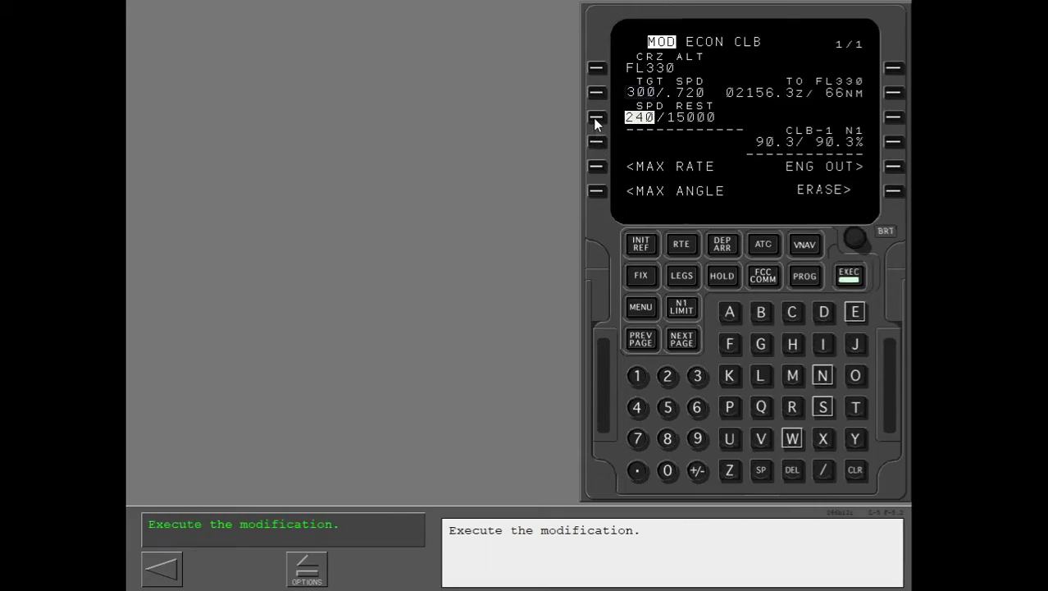
click(849, 278)
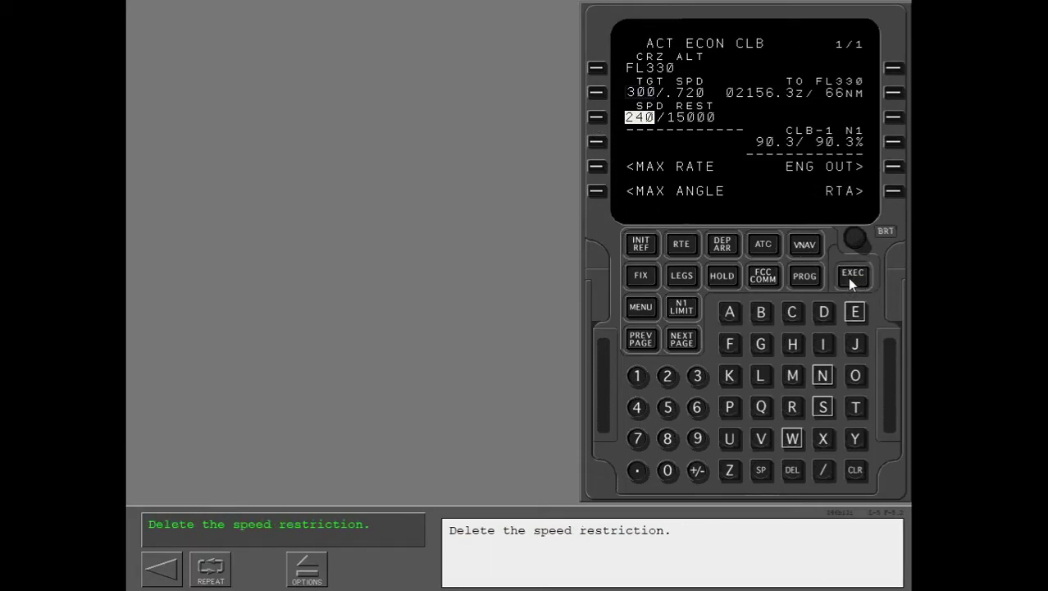
Step: Delete the speed restriction and execute the modified climb page
click(792, 469)
click(592, 118)
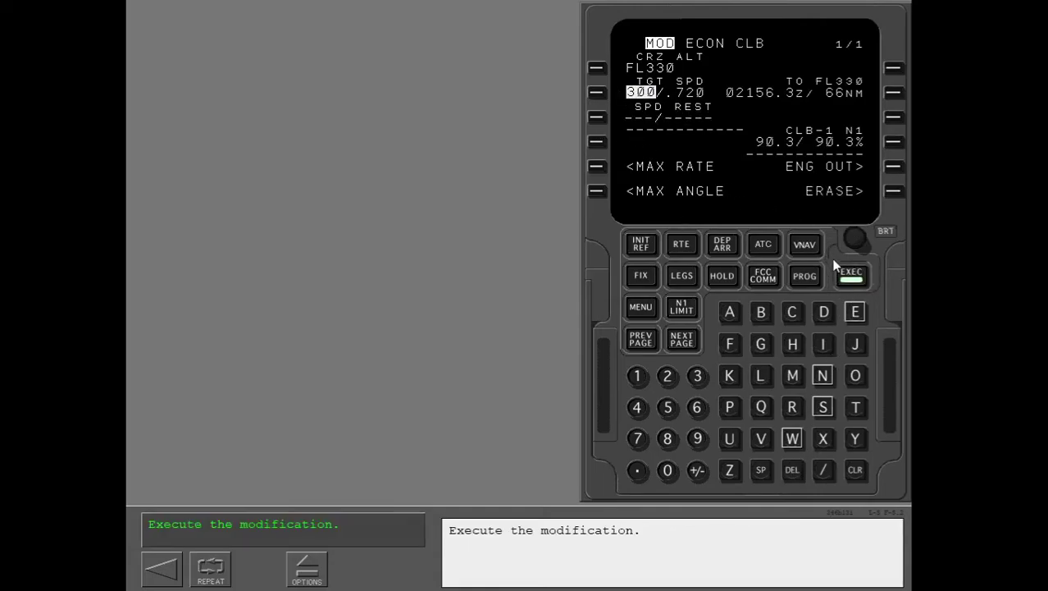
click(853, 279)
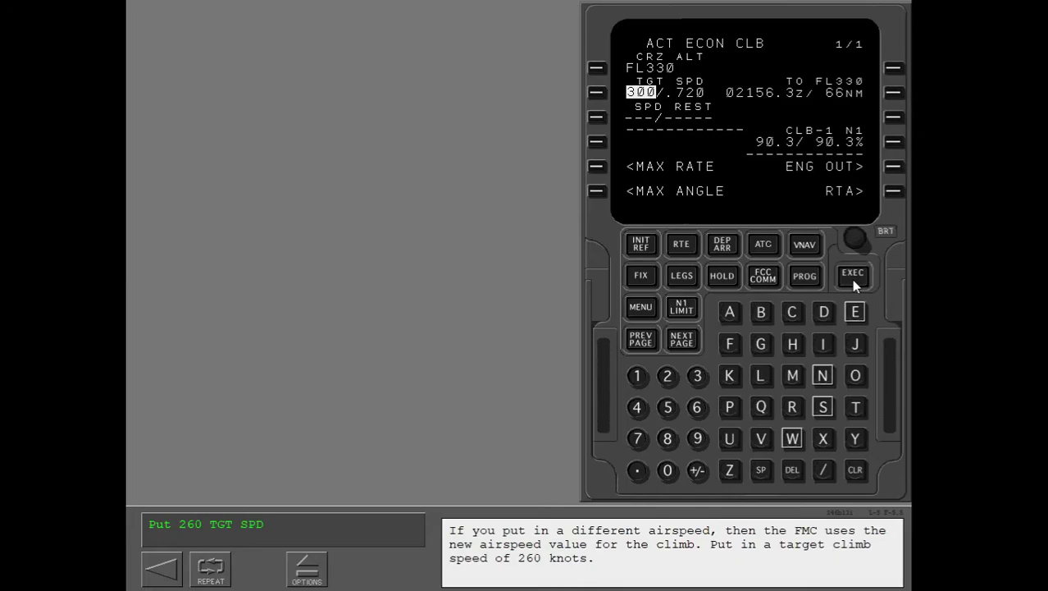
Step: Enter 260 as the climb target speed at LSK 2L and execute it
click(677, 376)
click(697, 408)
click(667, 470)
click(596, 92)
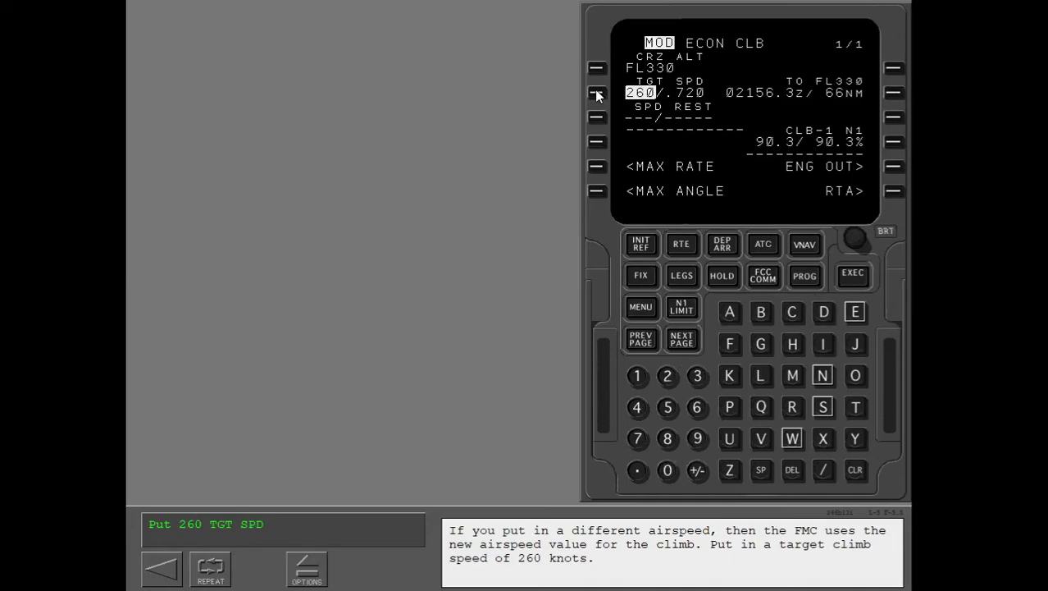
click(853, 279)
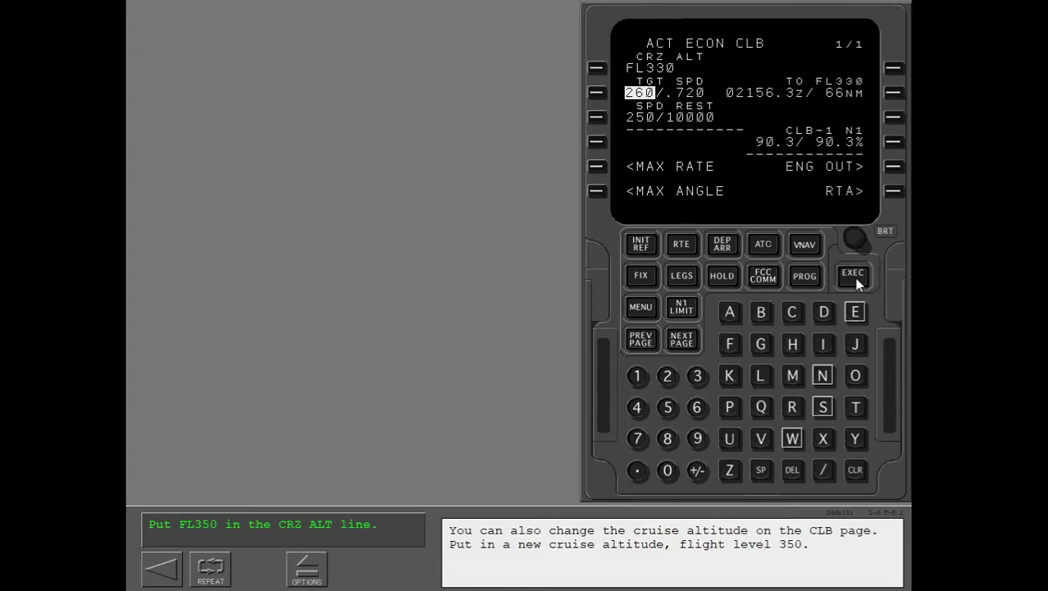
Step: Enter 350 as the cruise altitude, execute FL350, and advance the lesson
click(695, 374)
click(673, 408)
click(667, 471)
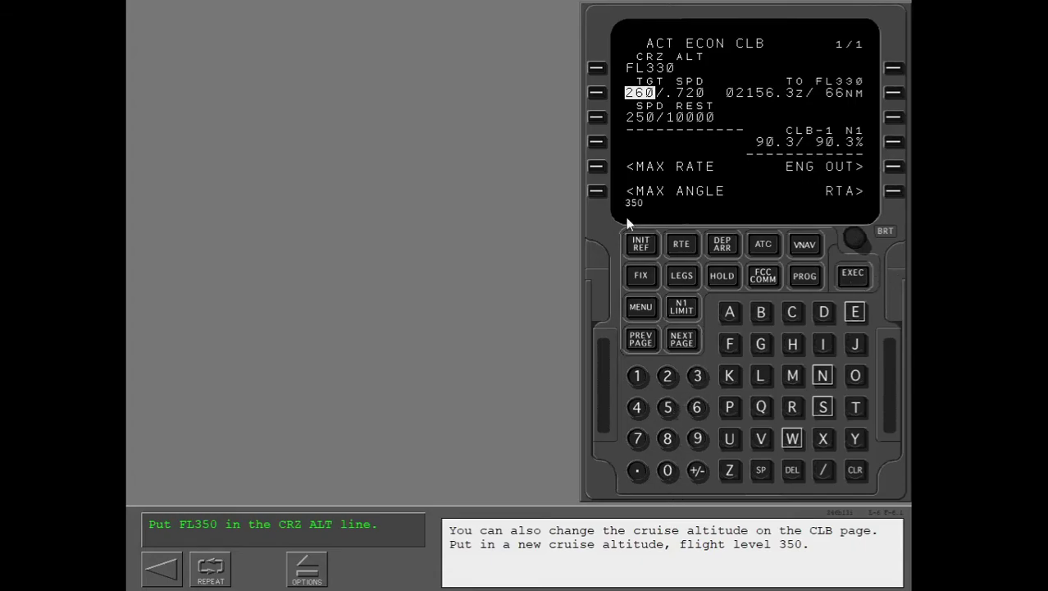
click(596, 68)
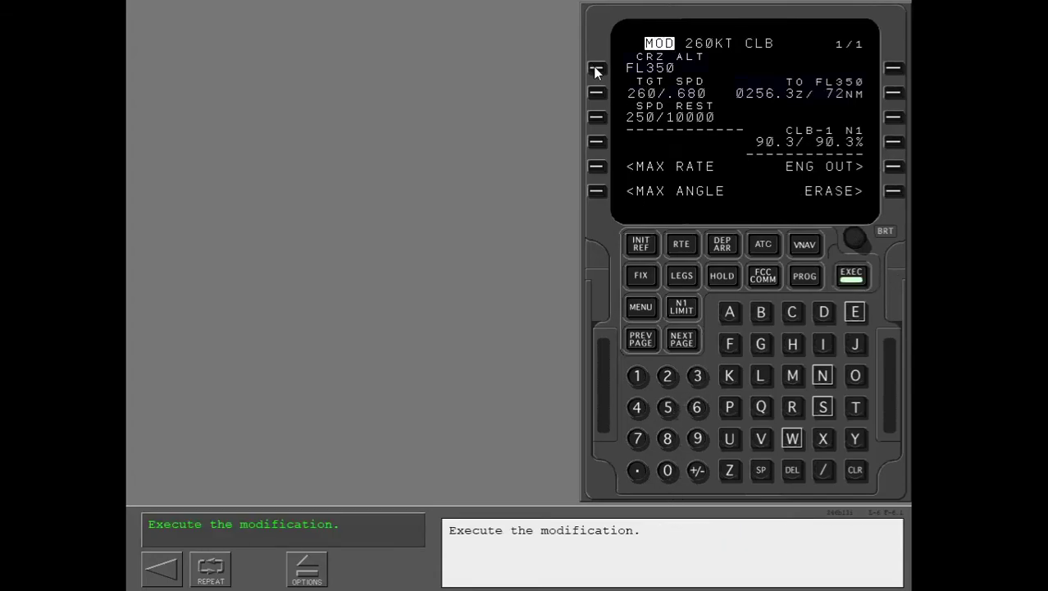
click(852, 279)
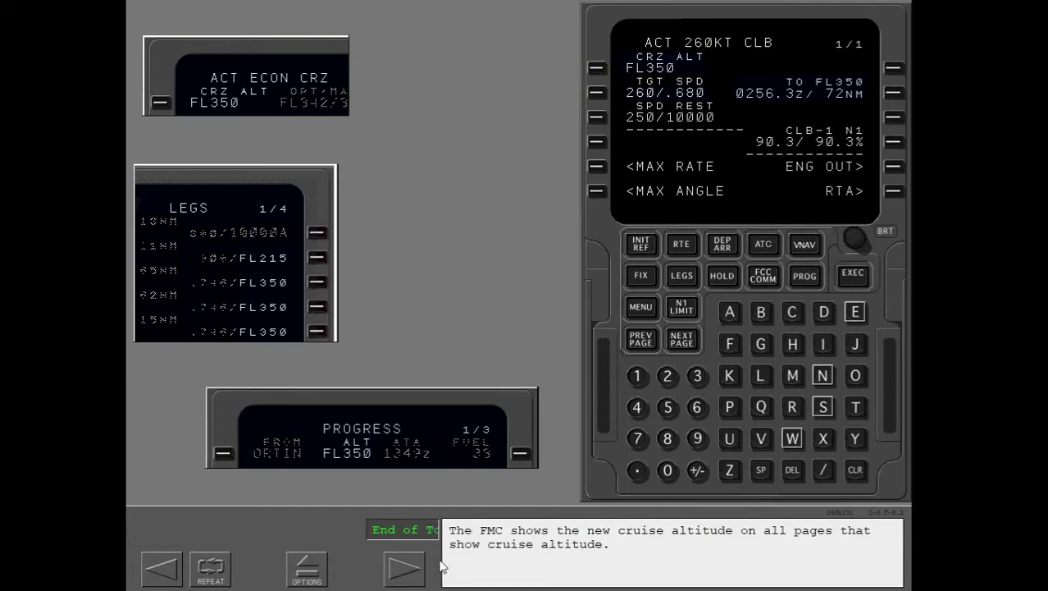
click(418, 573)
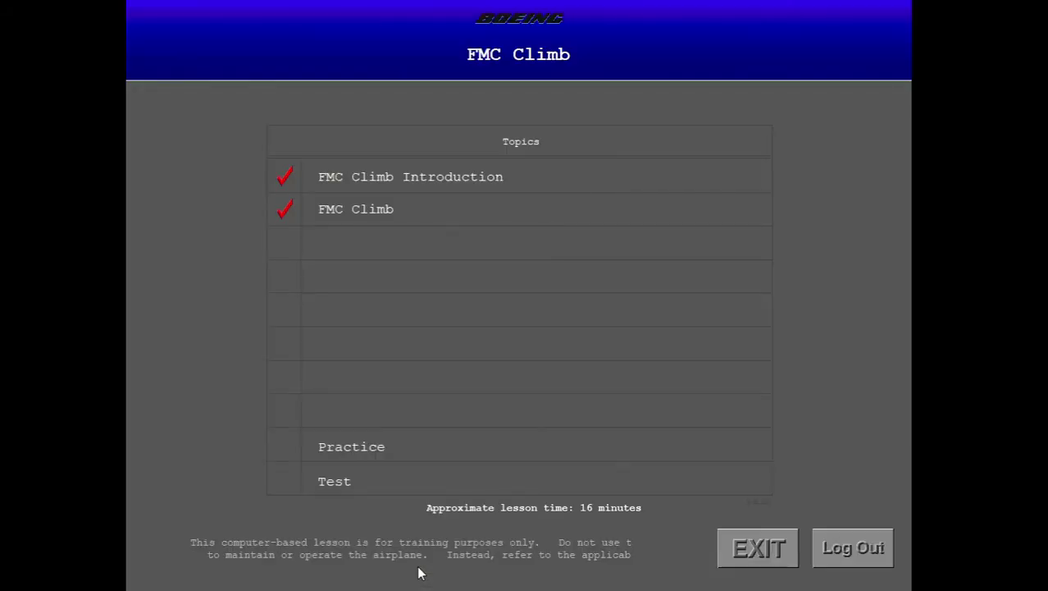
Step: From the Practice menu, start the Climb page exercise
click(370, 459)
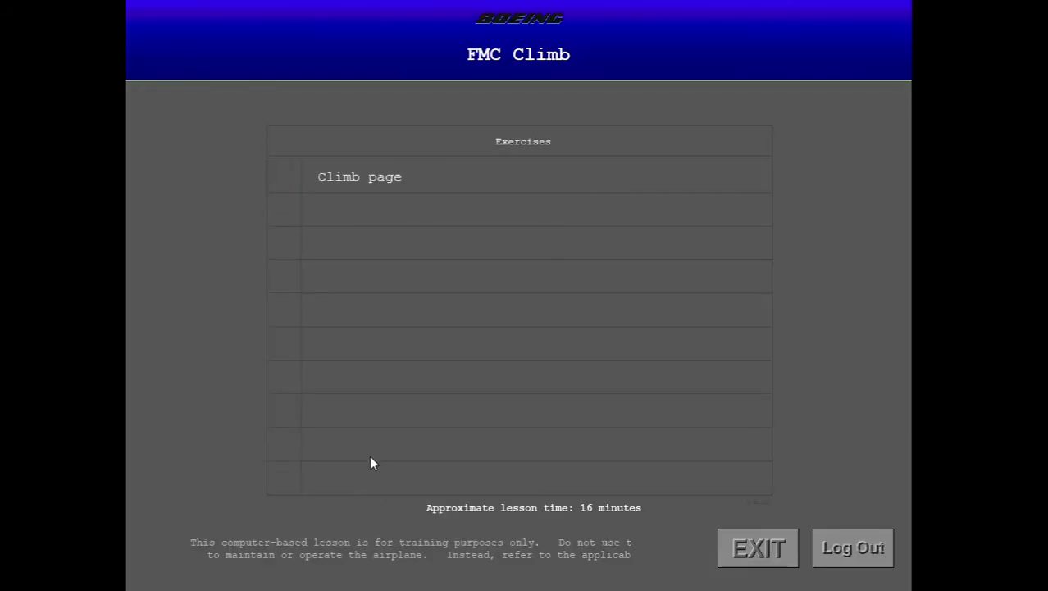
click(367, 177)
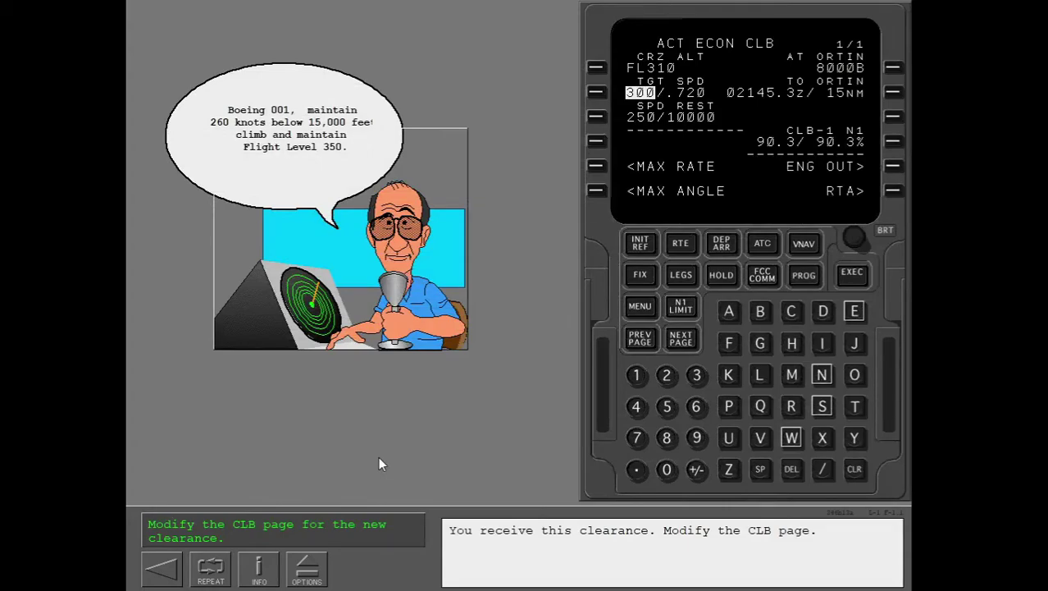
Step: Enter a 260/15000 speed restriction on the CLB page
click(667, 375)
click(696, 407)
click(669, 470)
click(632, 376)
click(665, 409)
click(669, 474)
click(597, 117)
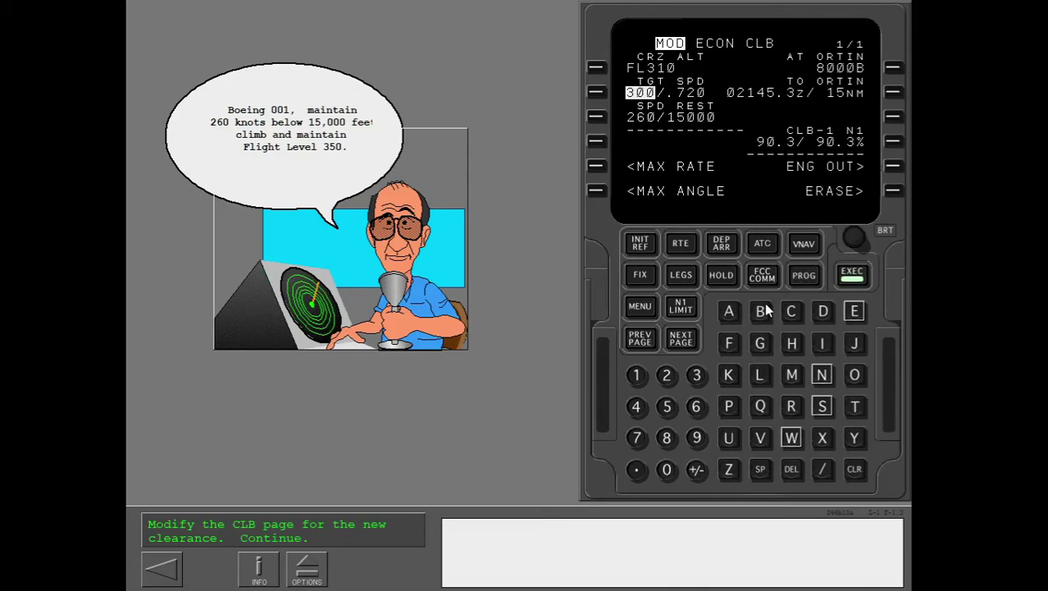
Step: Change the cruise altitude from FL310 to FL350, execute, and continue to the next clearance
click(698, 375)
click(669, 407)
click(670, 470)
click(597, 70)
click(852, 273)
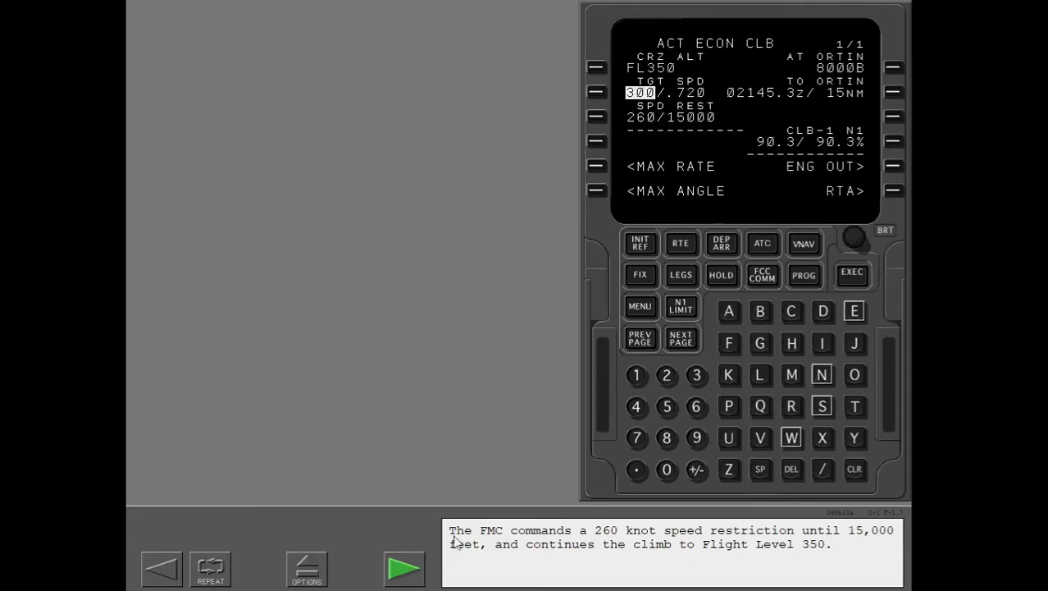
click(413, 578)
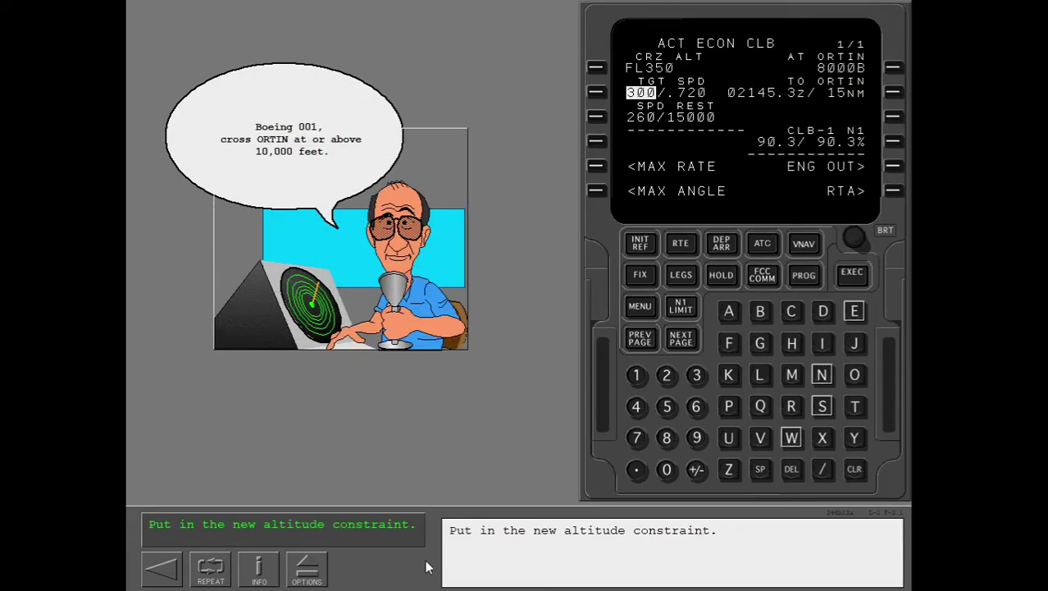
Step: On the LEGS page, give ORTIN an at-or-above 10000 ft constraint (10000A)
click(635, 376)
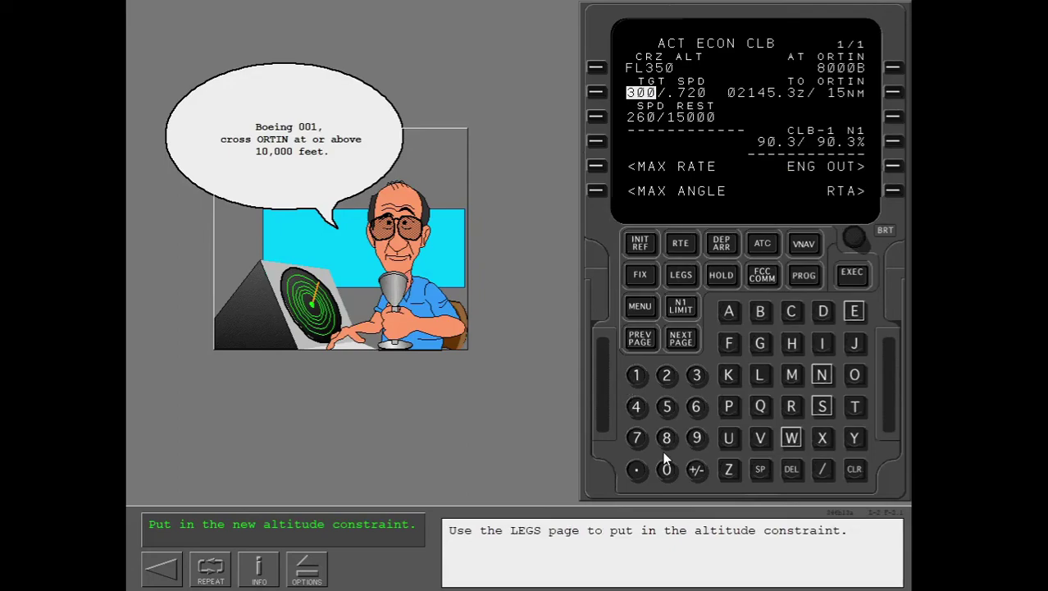
click(681, 276)
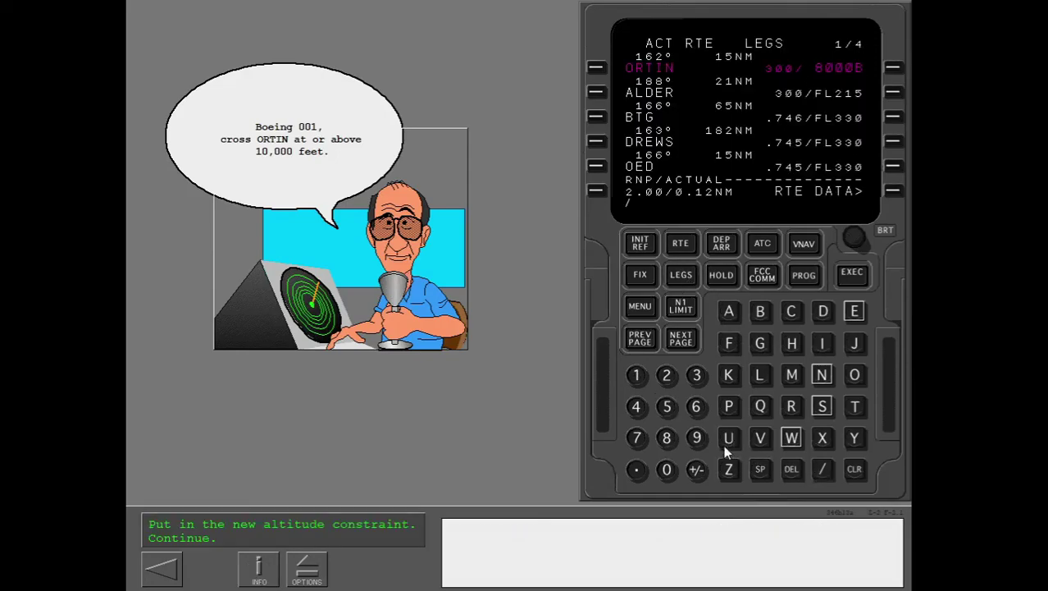
click(631, 378)
click(667, 470)
click(668, 469)
click(722, 312)
click(892, 69)
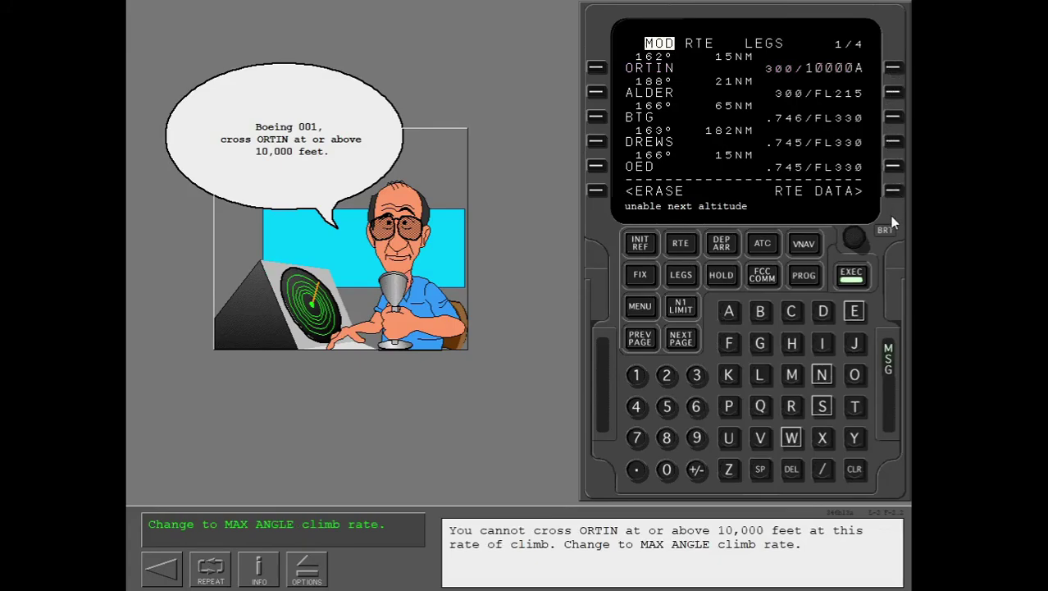
Step: Back on the climb page, select and execute MAX ANGLE climb
click(804, 245)
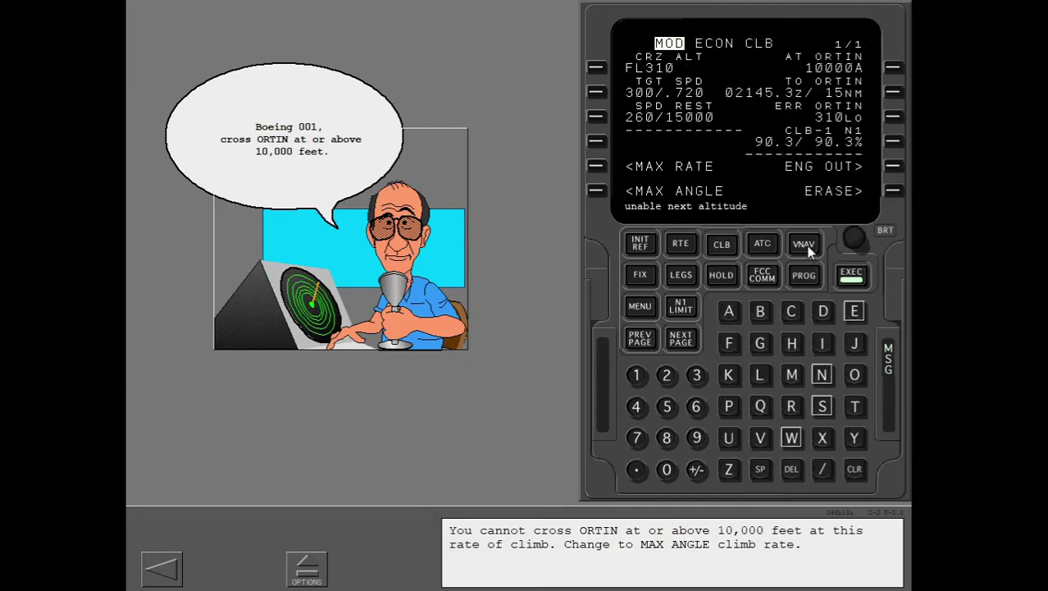
click(597, 192)
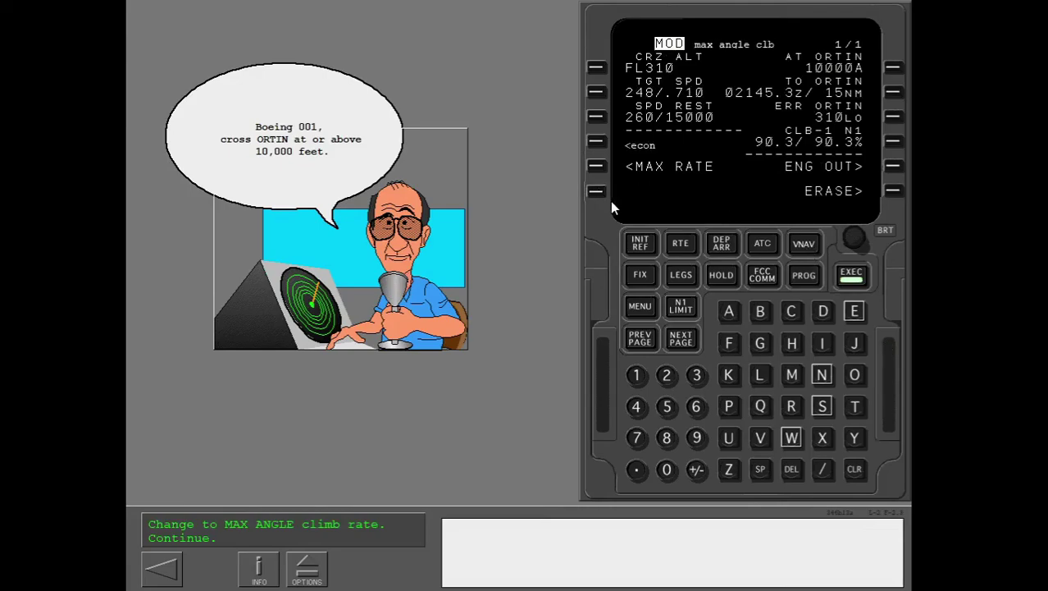
click(851, 276)
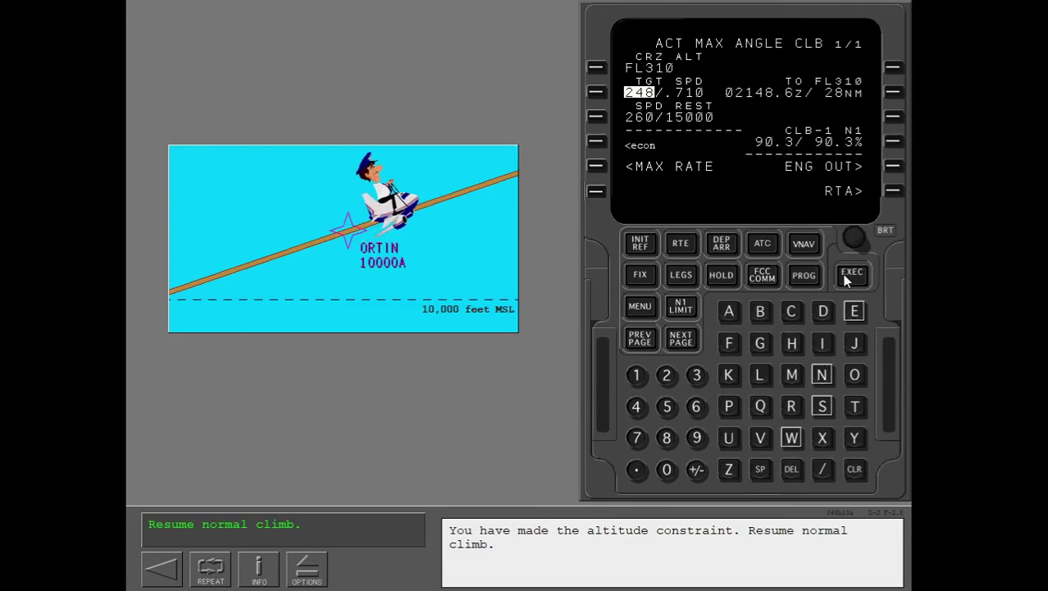
Step: Select ECON climb and execute it to resume the 300/.720 economy climb
click(599, 144)
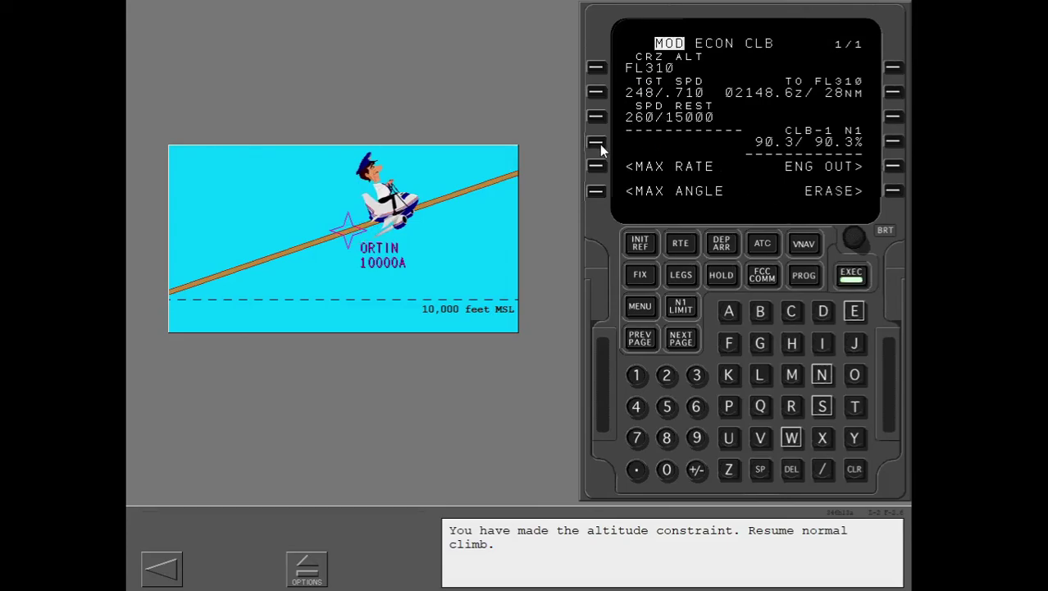
click(853, 277)
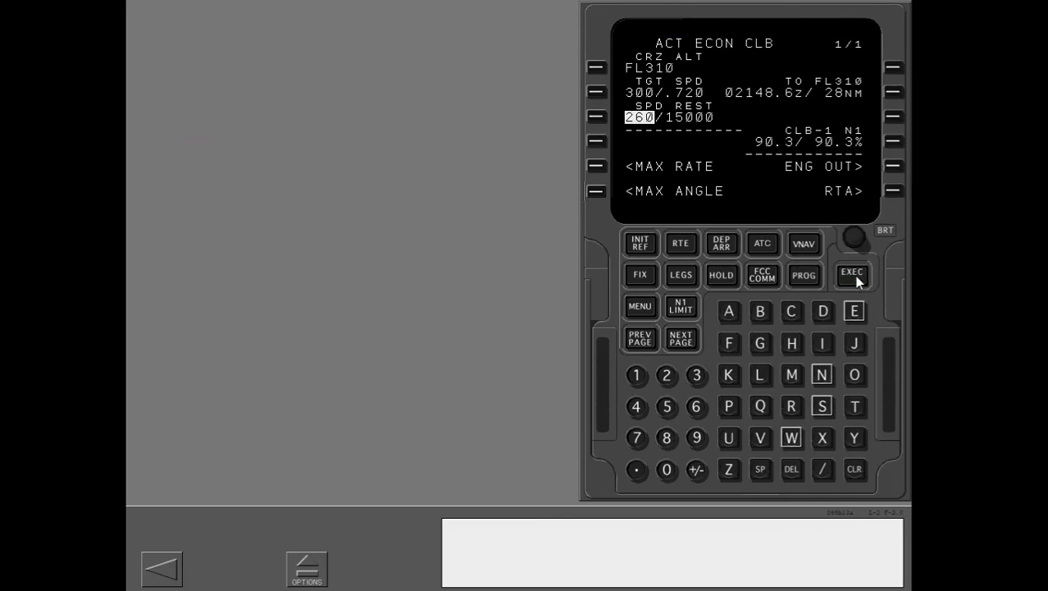